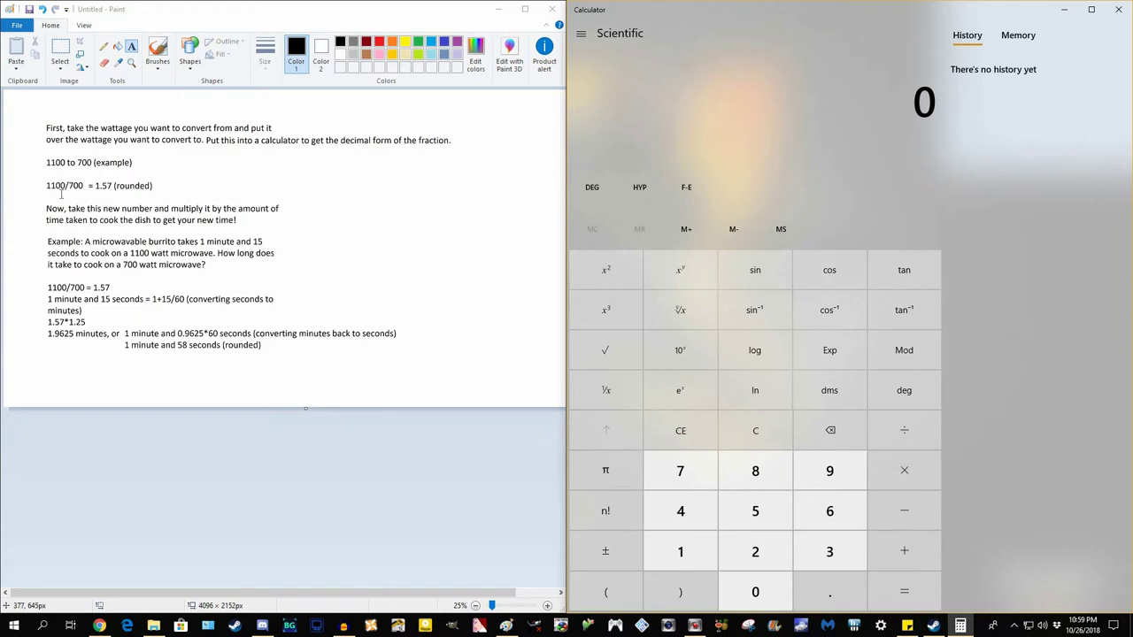
Divide 1100 by 700 to get the decimal ratio between the two microwave wattages.
{"action": "left_click", "coordinate": [677, 544]}
{"action": "left_click", "coordinate": [678, 544]}
{"action": "left_click", "coordinate": [753, 589]}
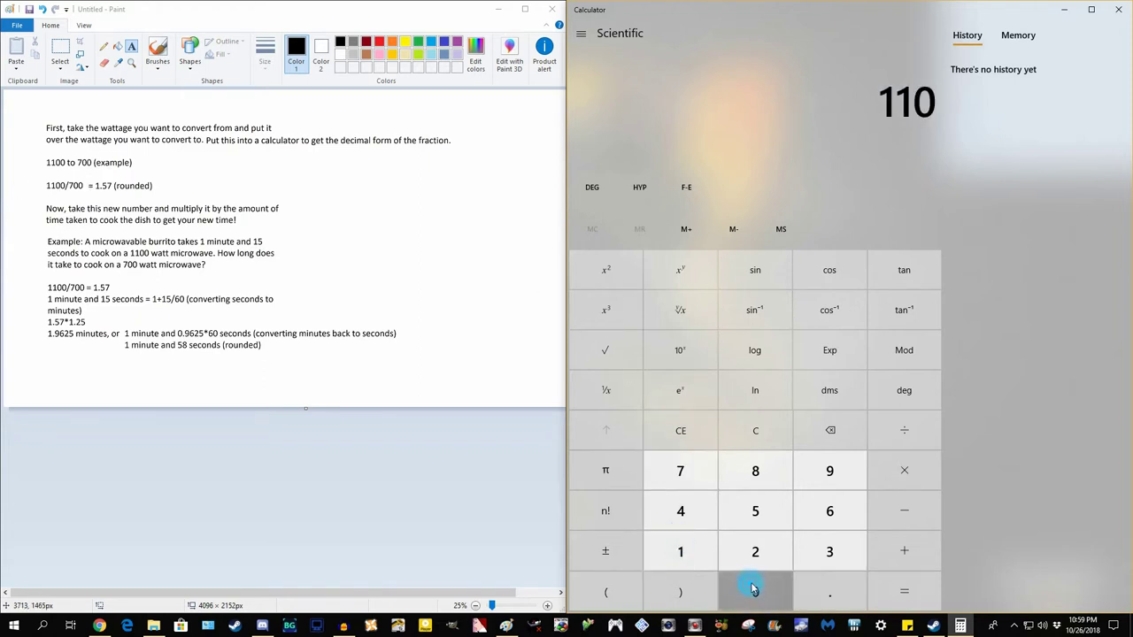
{"action": "left_click", "coordinate": [753, 588]}
{"action": "left_click", "coordinate": [923, 460]}
{"action": "left_click", "coordinate": [681, 470]}
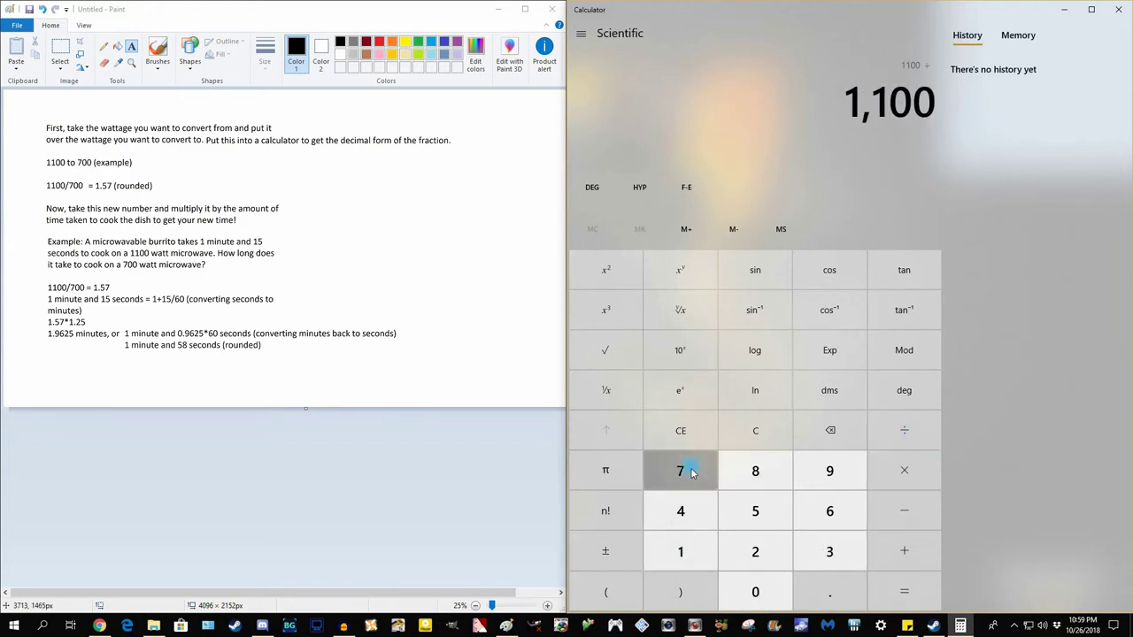
{"action": "left_click", "coordinate": [766, 590]}
{"action": "left_click", "coordinate": [766, 590]}
{"action": "left_click", "coordinate": [930, 576]}
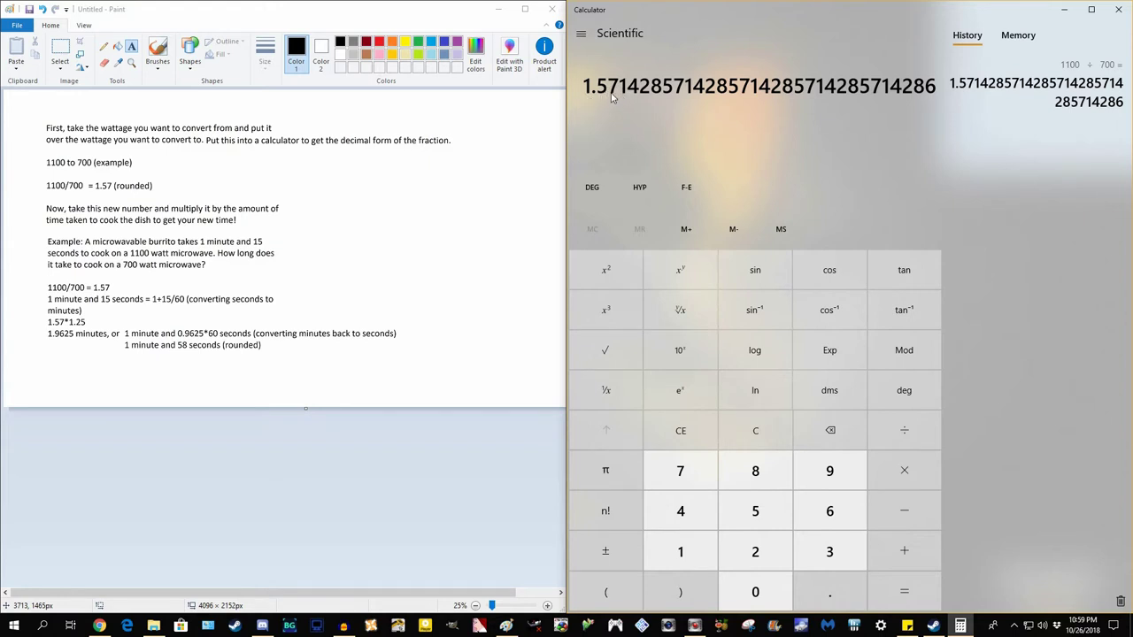
Clear the calculator and divide 15 by 60 to convert the cooking time's 15 seconds to minutes.
{"action": "left_click", "coordinate": [754, 430]}
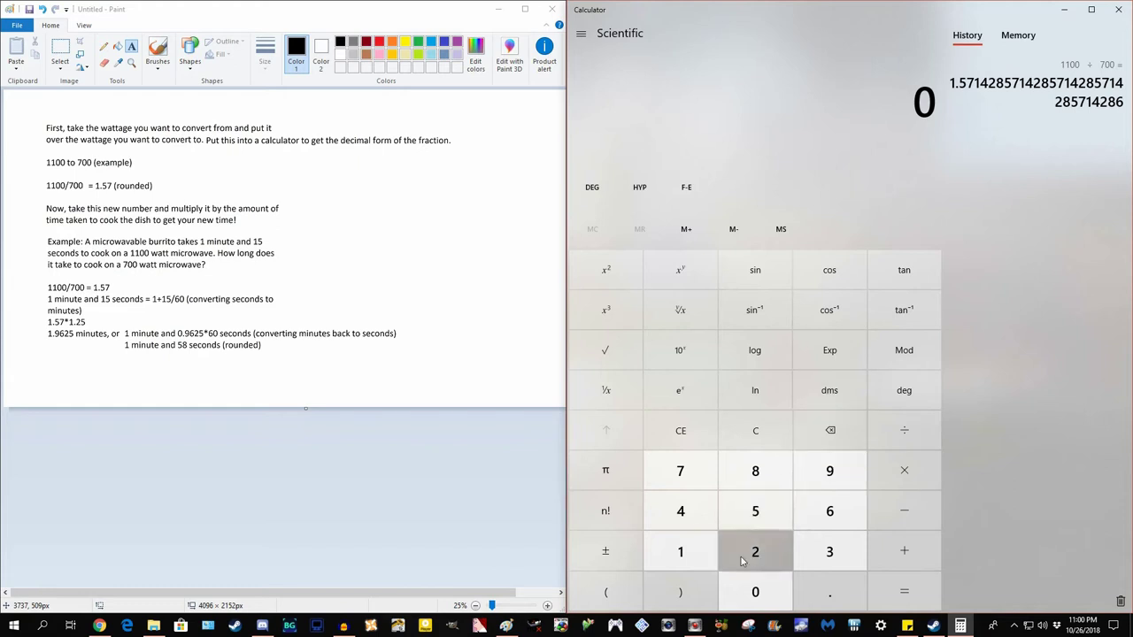
{"action": "left_click", "coordinate": [682, 551]}
{"action": "left_click", "coordinate": [737, 524]}
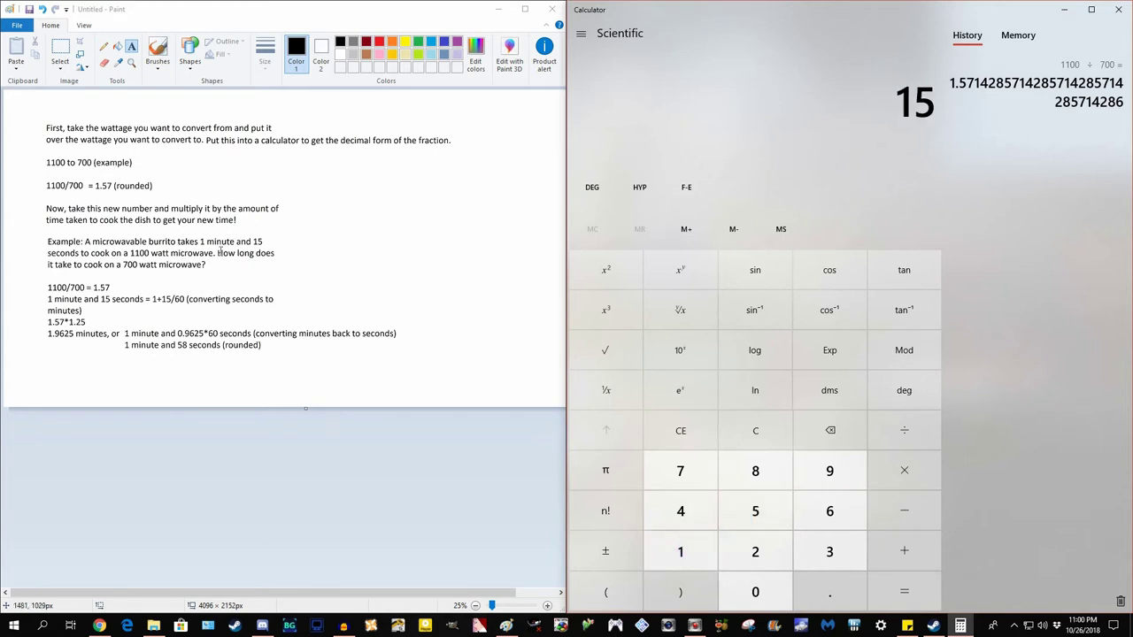
{"action": "left_click", "coordinate": [904, 430]}
{"action": "left_click", "coordinate": [829, 511]}
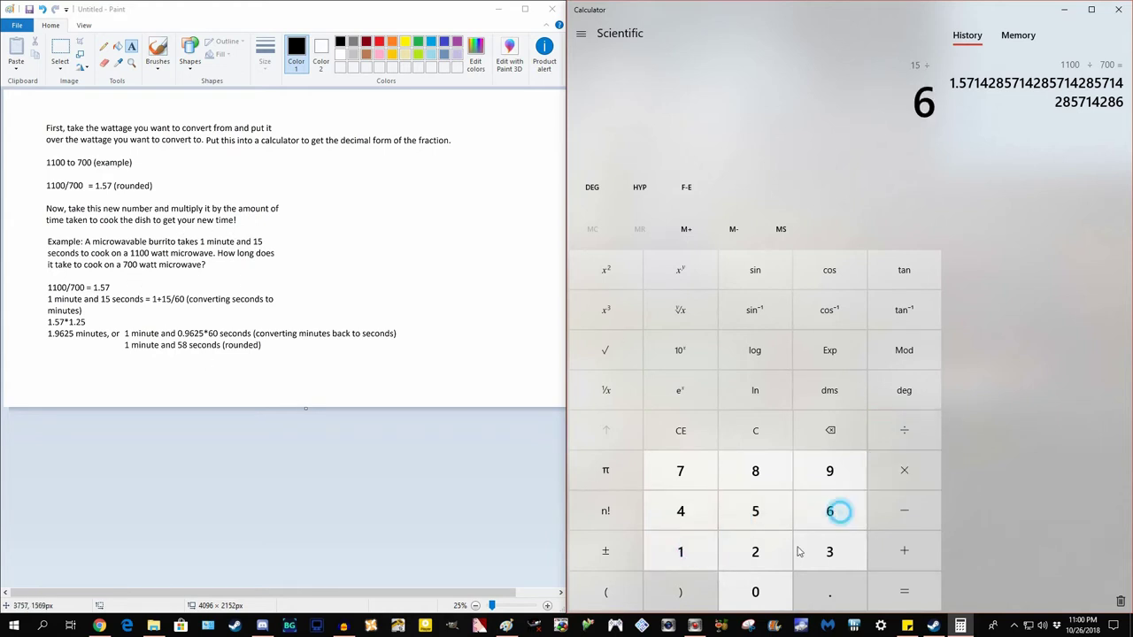
{"action": "left_click", "coordinate": [755, 591]}
{"action": "left_click", "coordinate": [904, 591]}
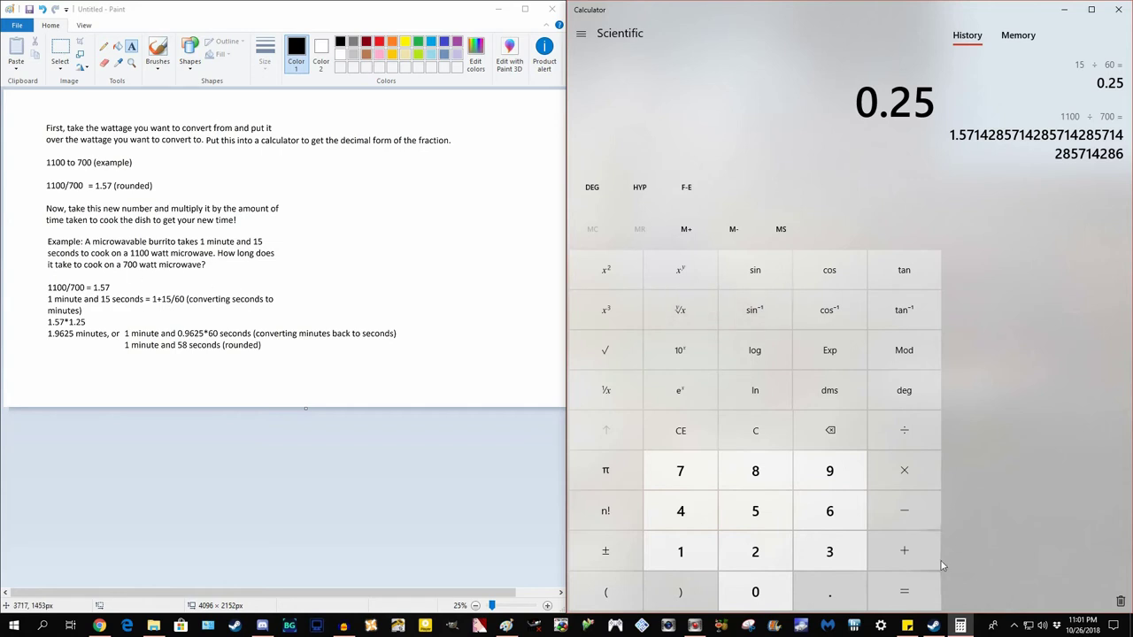
Add 1 to the converted seconds to get the full cooking time in minutes.
{"action": "left_click", "coordinate": [903, 548]}
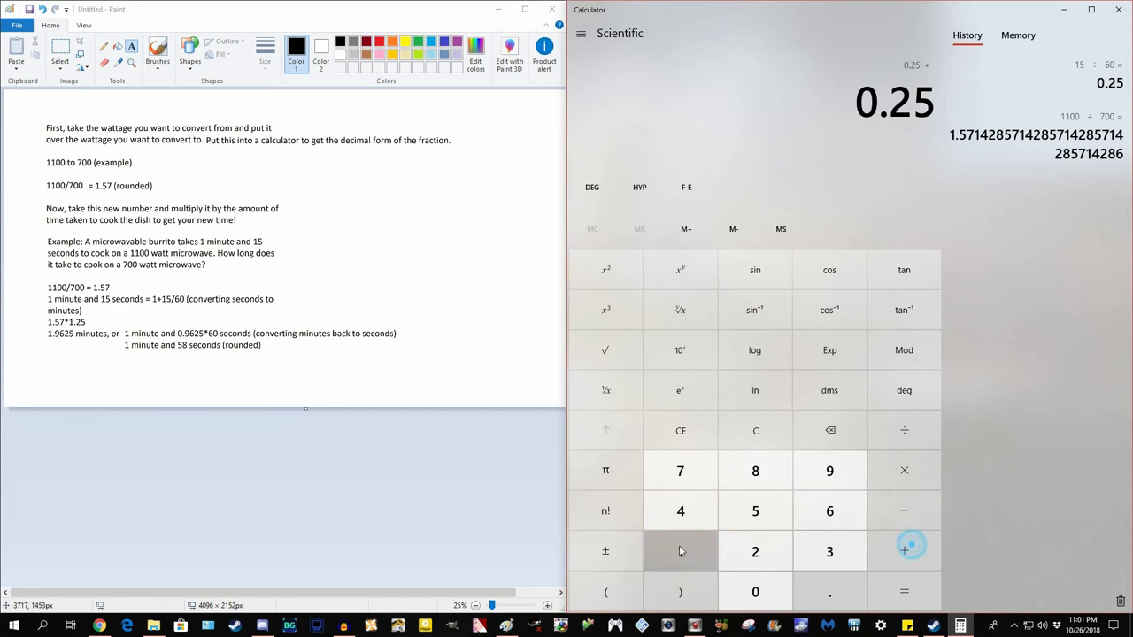
{"action": "left_click", "coordinate": [677, 549]}
{"action": "left_click", "coordinate": [904, 602]}
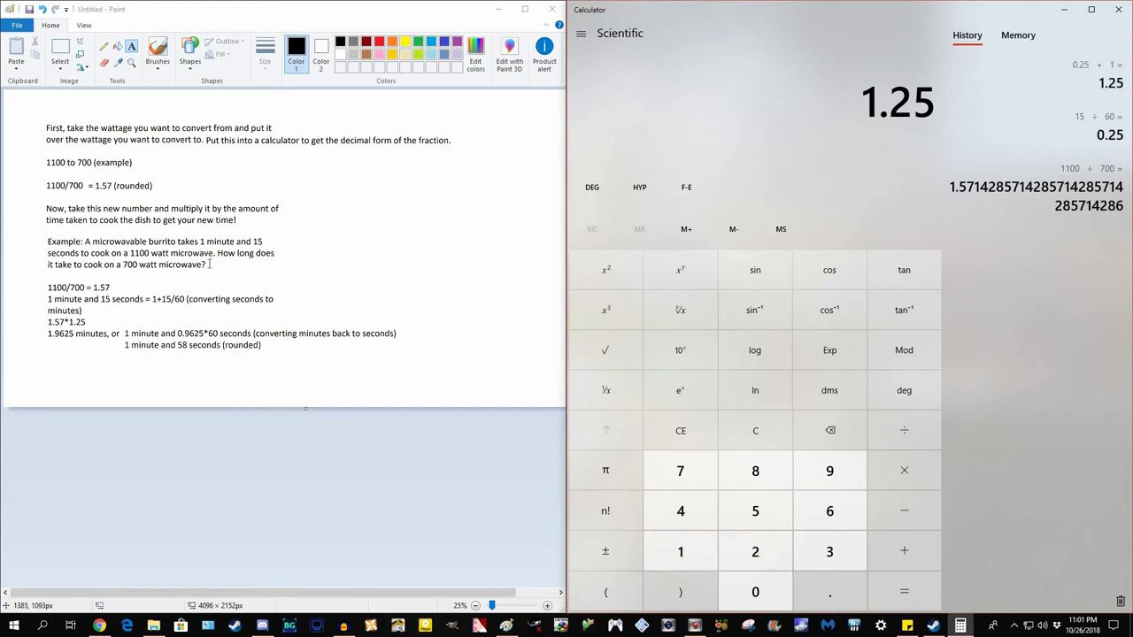
Multiply the cooking time in minutes by the rounded wattage ratio of 1.57.
{"action": "left_click", "coordinate": [895, 471]}
{"action": "left_click", "coordinate": [653, 539]}
{"action": "left_click", "coordinate": [835, 588]}
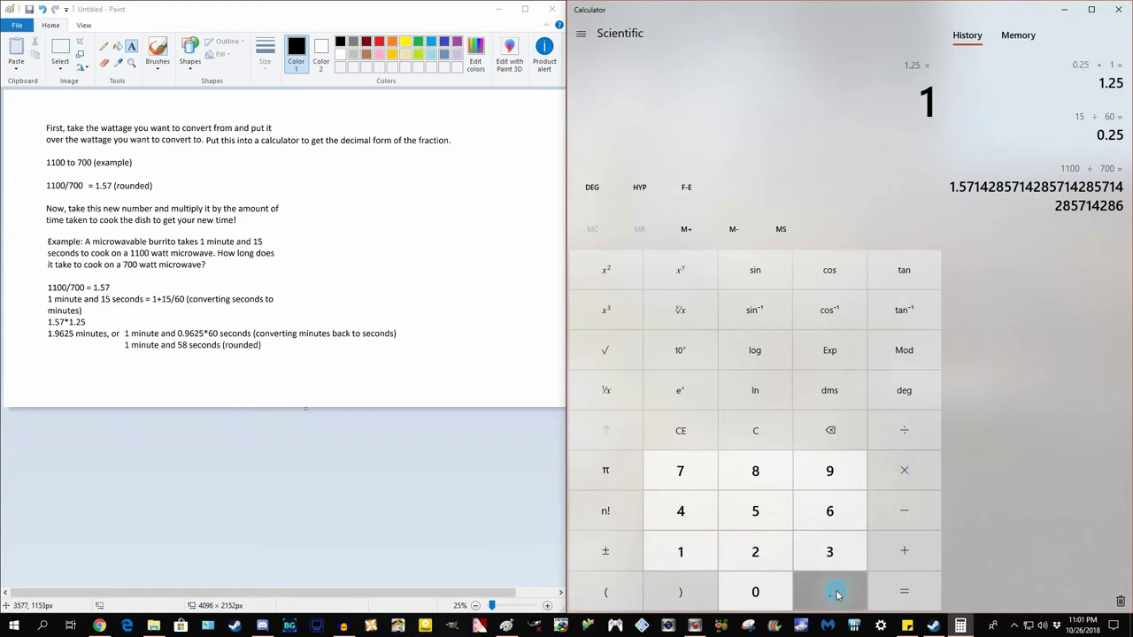
{"action": "left_click", "coordinate": [753, 512]}
{"action": "left_click", "coordinate": [659, 471]}
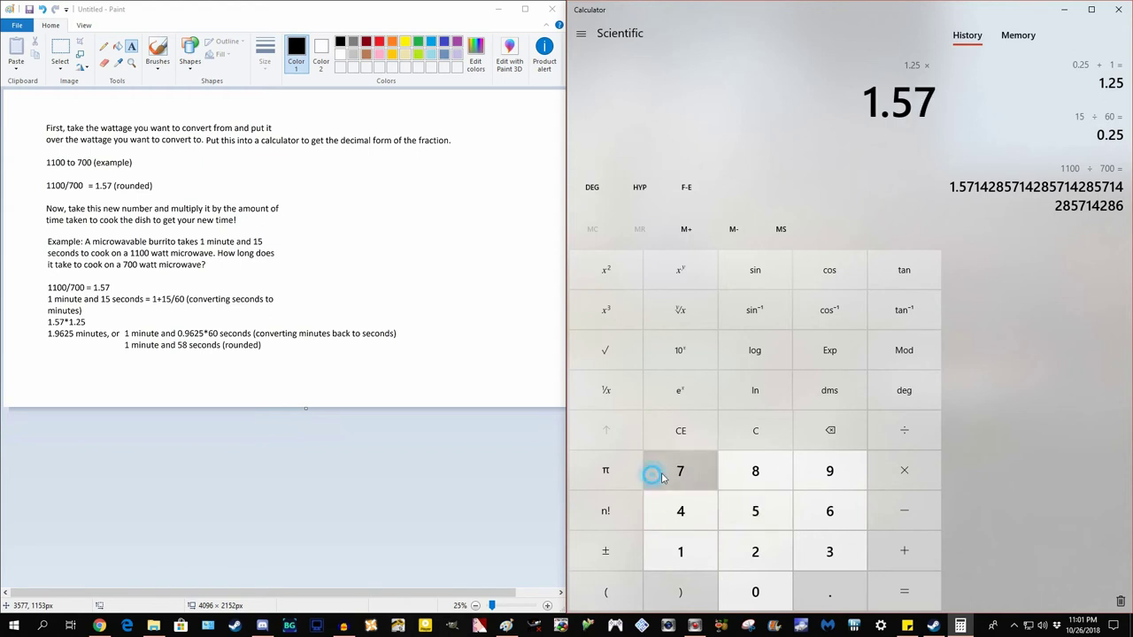
{"action": "left_click", "coordinate": [903, 591]}
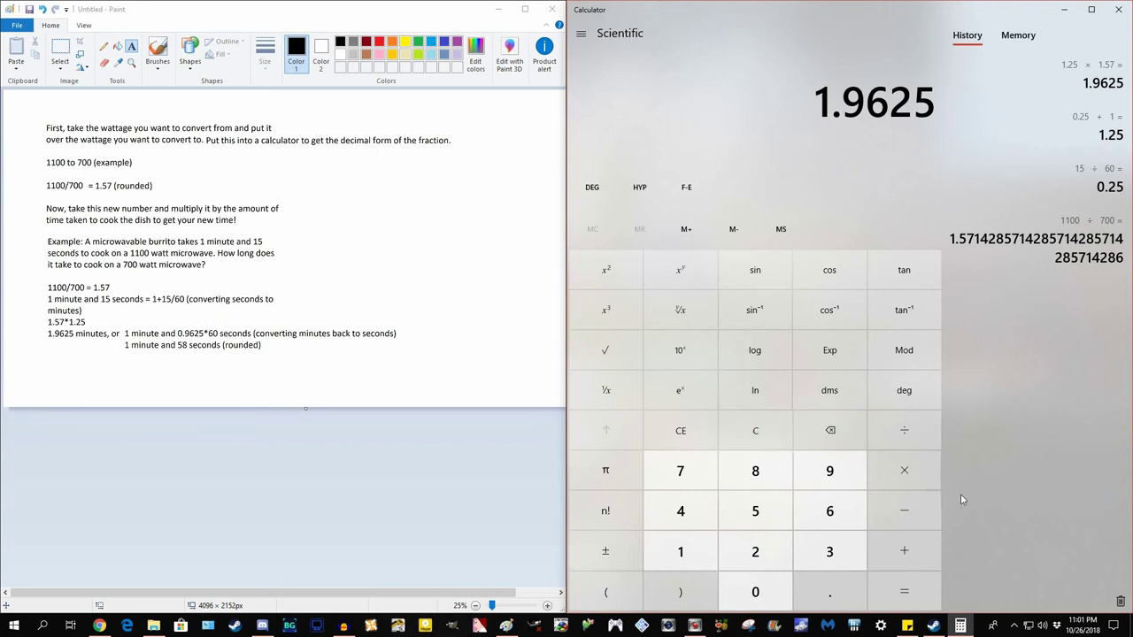
Subtract 1 whole minute from the new cooking time and multiply the remainder by 60 to convert it to seconds.
{"action": "left_click", "coordinate": [923, 519]}
{"action": "left_click", "coordinate": [680, 554]}
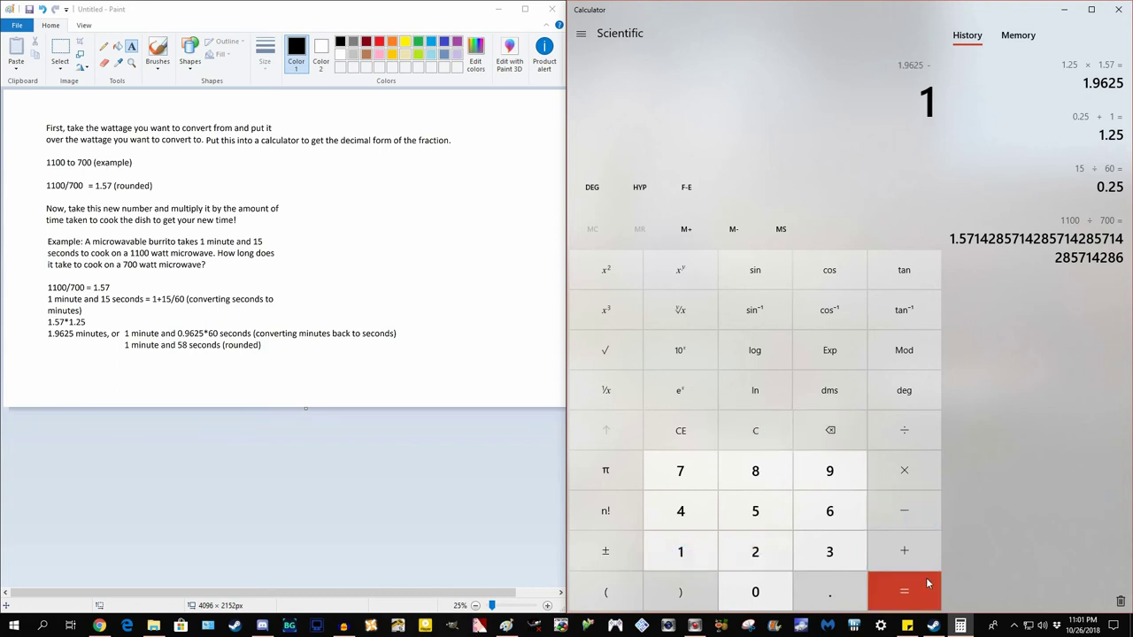
{"action": "left_click", "coordinate": [928, 582]}
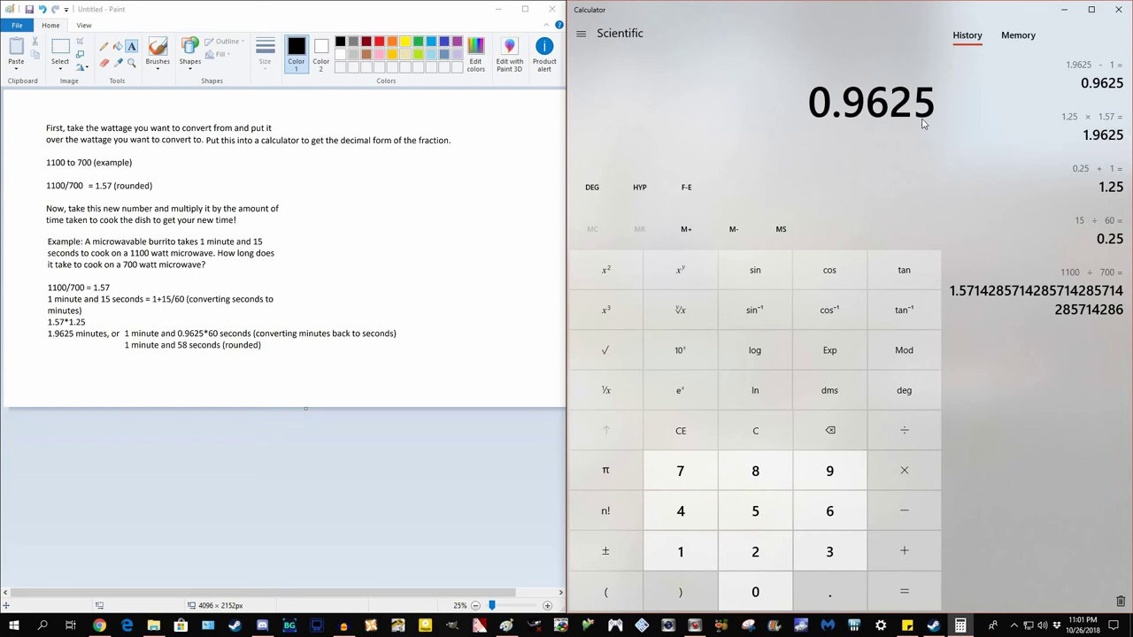
{"action": "left_click", "coordinate": [907, 467]}
{"action": "left_click", "coordinate": [829, 511]}
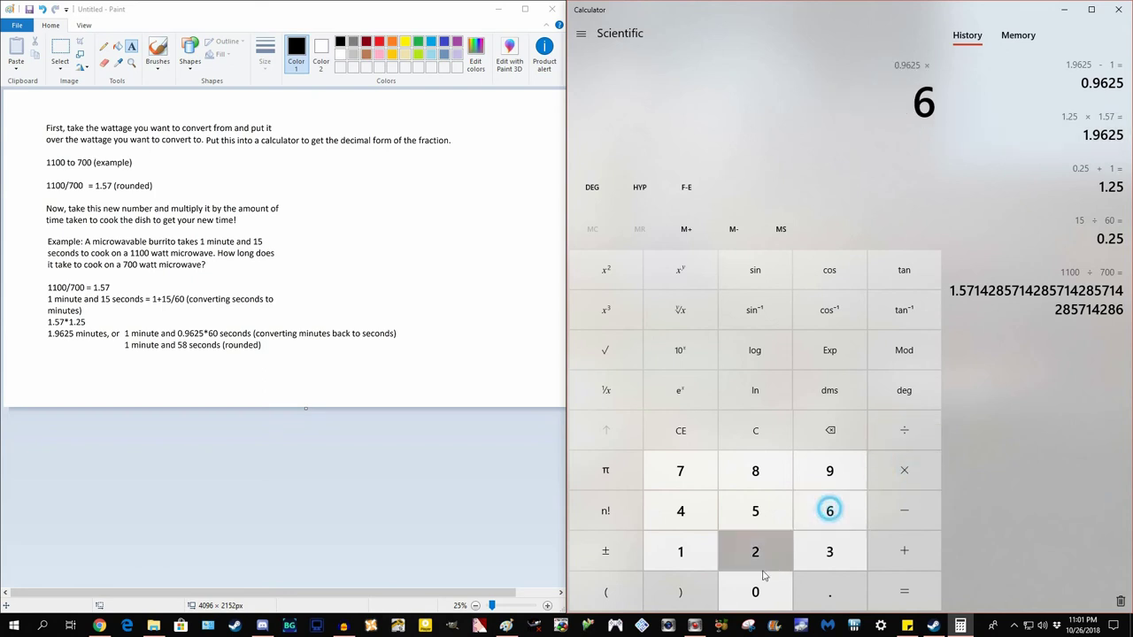
{"action": "left_click", "coordinate": [755, 591]}
{"action": "left_click", "coordinate": [903, 592]}
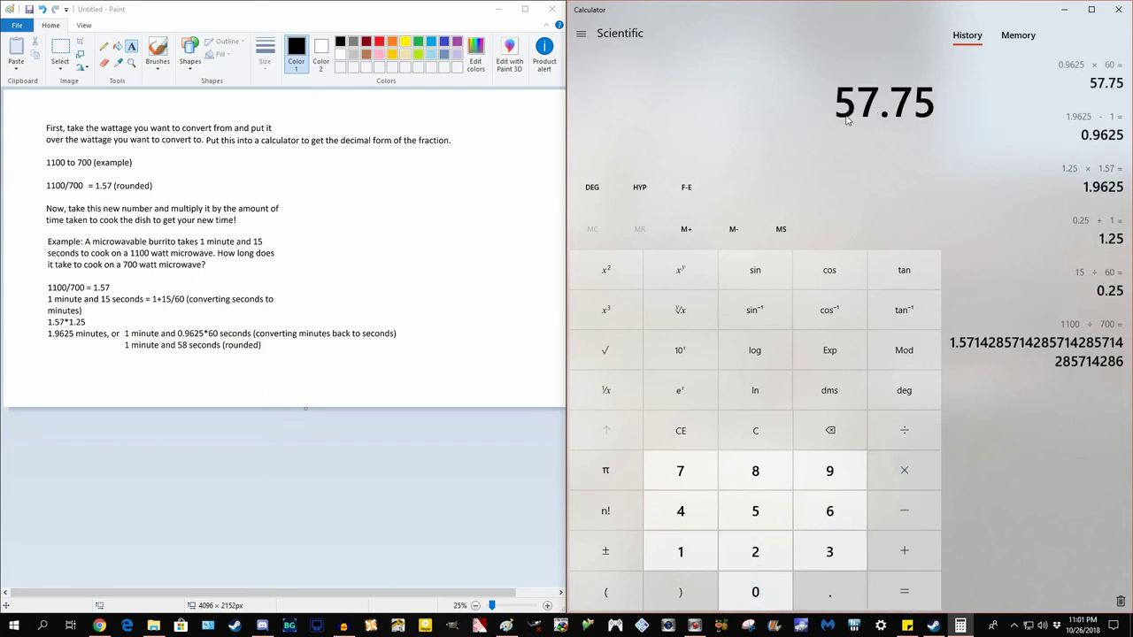